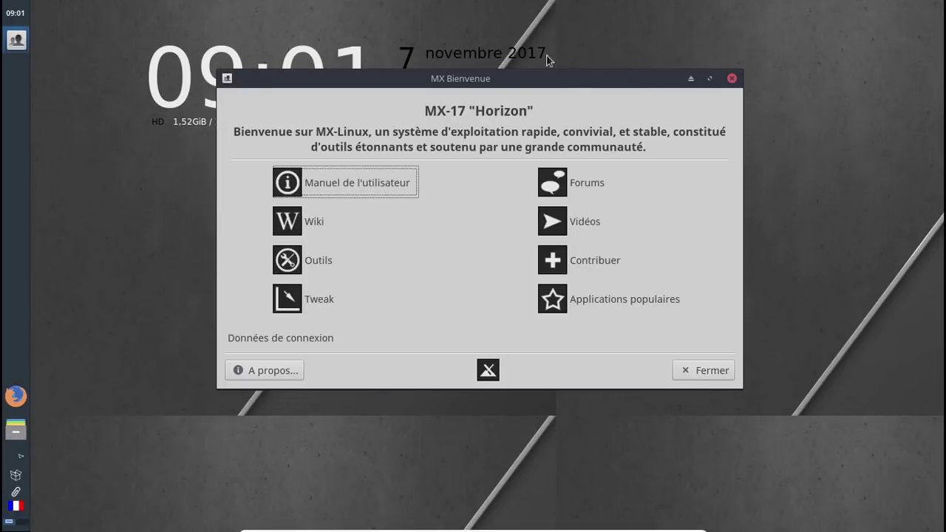
# Close the welcome window and start the automatic MX Linux installation, agreeing to format and use the entire sda disk.
pyautogui.moveTo(555, 81); pyautogui.dragTo(546, 163)
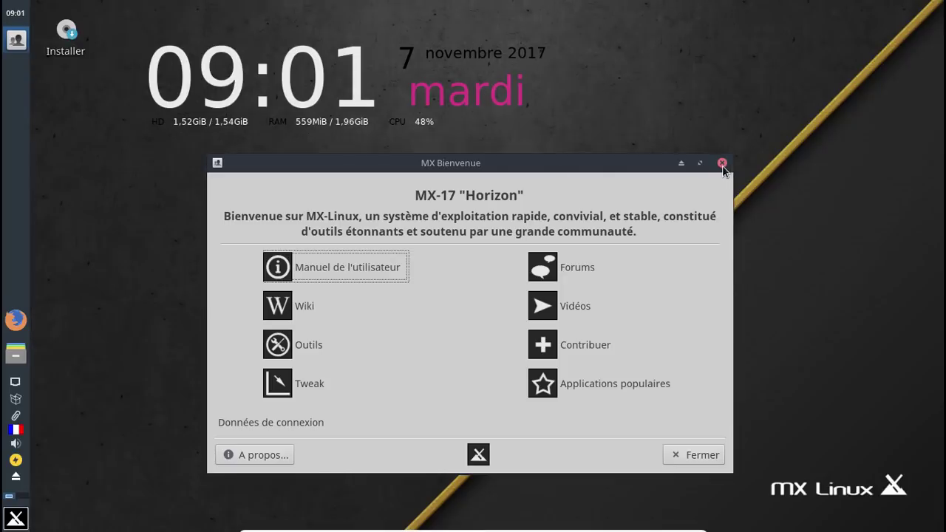
pyautogui.click(722, 163)
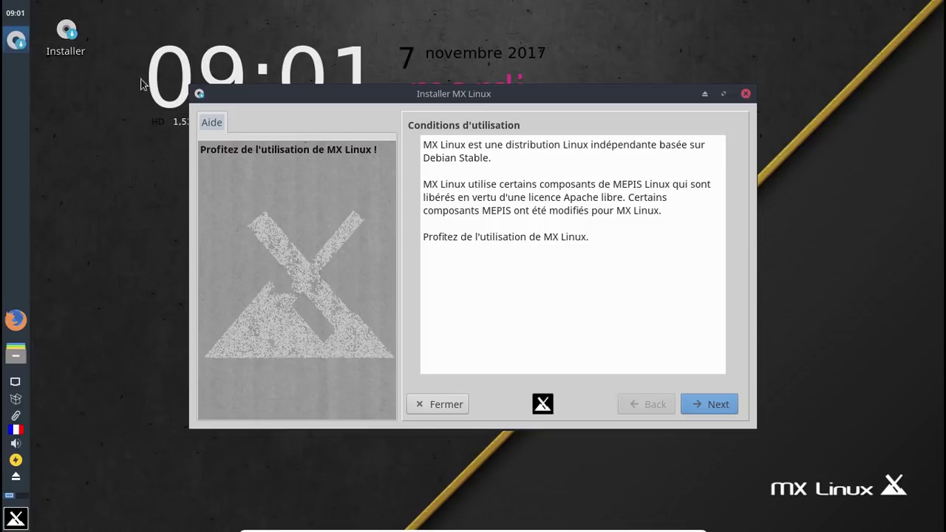
pyautogui.click(715, 408)
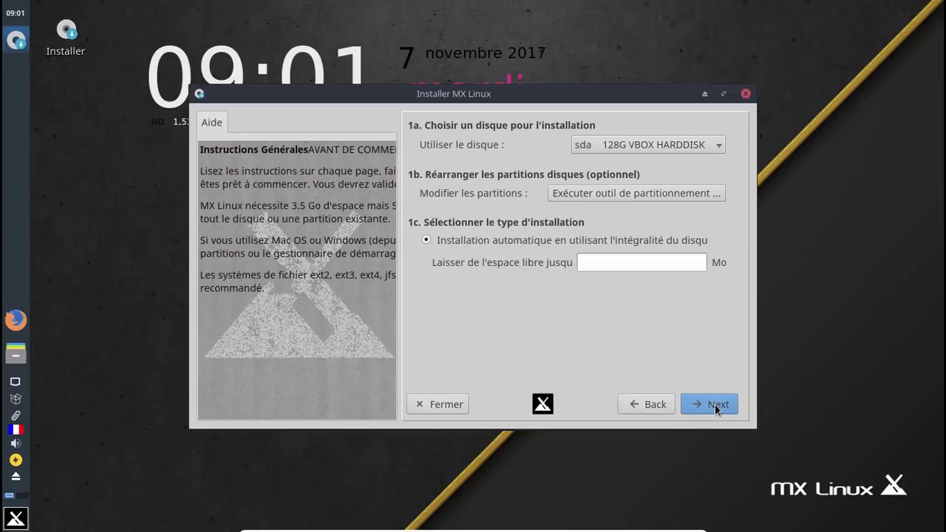
pyautogui.click(715, 404)
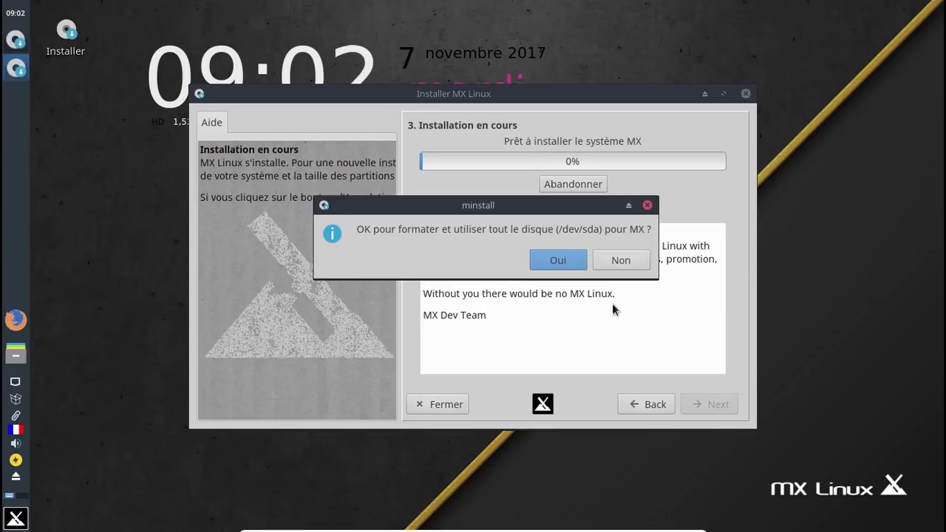
pyautogui.click(561, 260)
pyautogui.click(561, 260)
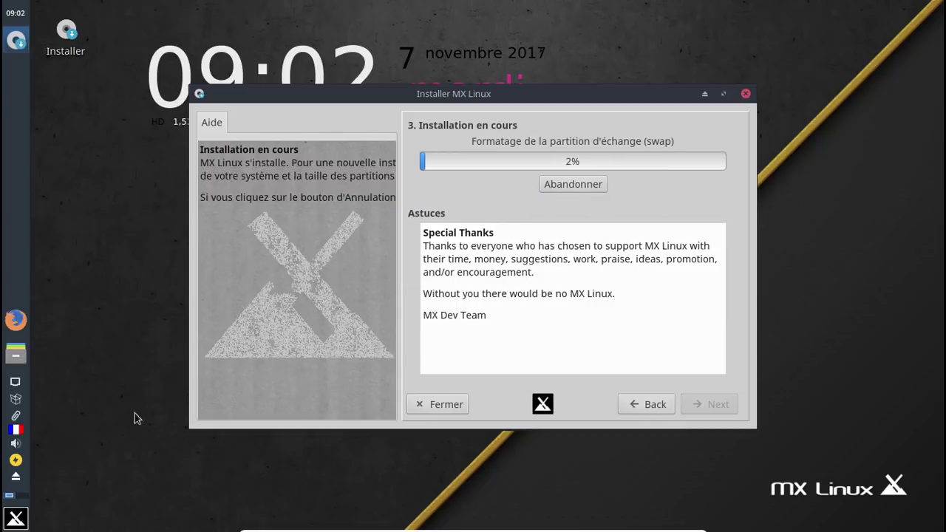
# Look through the programs in the Accessoires category of the application menu, down to the end of the list.
pyautogui.click(15, 518)
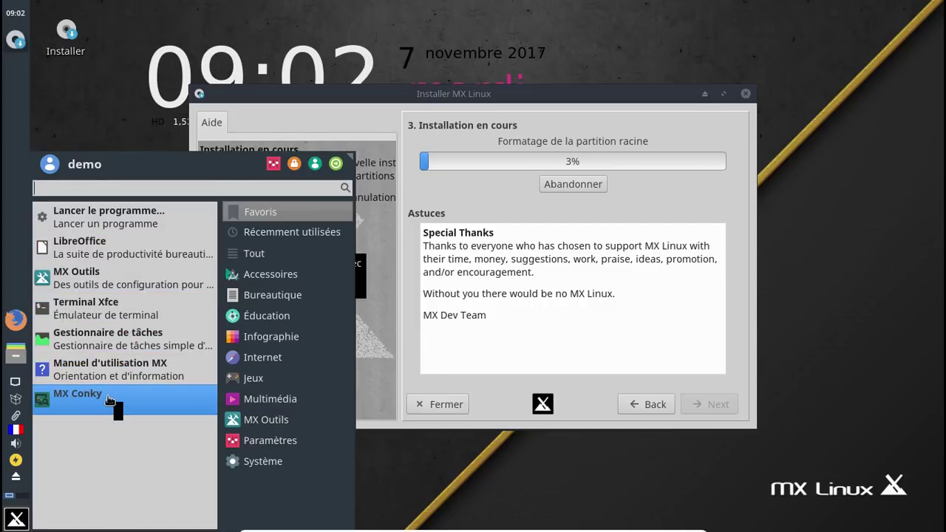
pyautogui.click(231, 284)
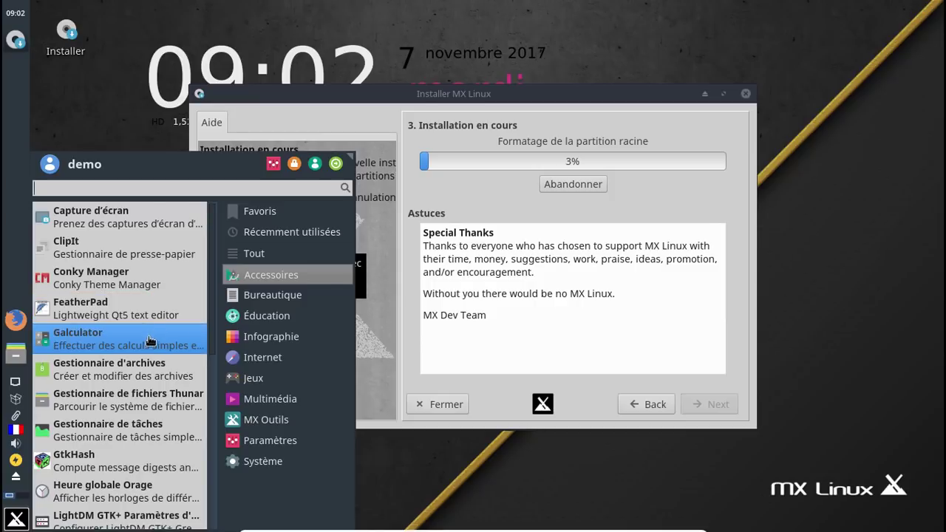
pyautogui.scroll(-3, 144, 347)
pyautogui.scroll(-2, 140, 366)
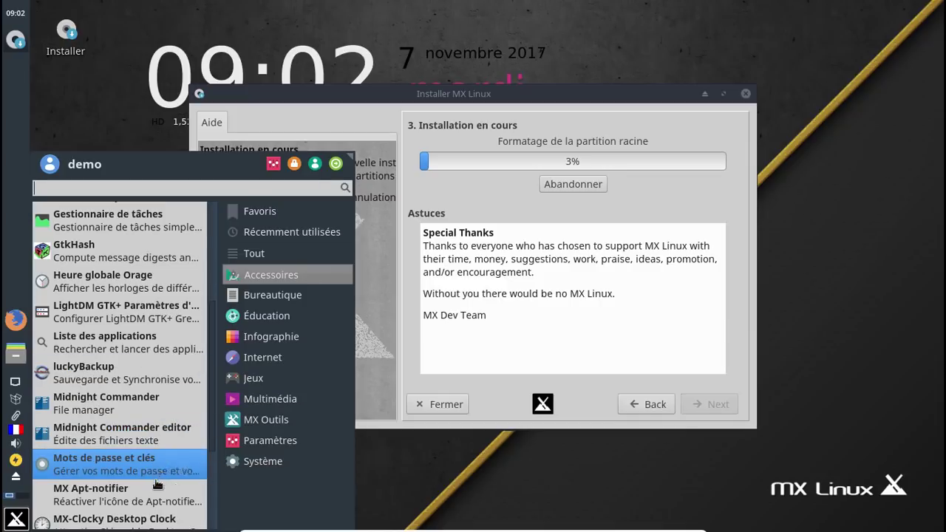
pyautogui.scroll(-1, 158, 484)
pyautogui.scroll(-2, 156, 495)
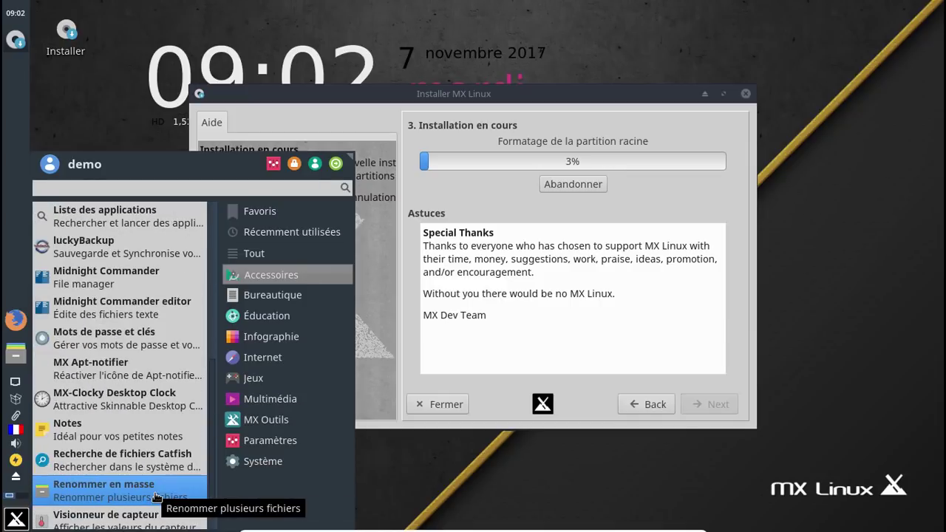
pyautogui.scroll(-1, 155, 491)
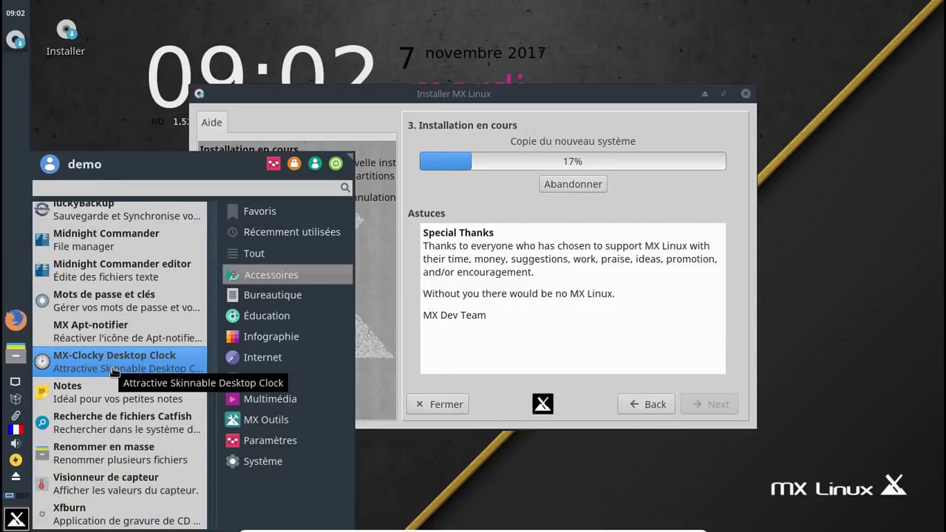
# Look through the preinstalled programs in the Bureautique, Éducation and Infographie categories.
pyautogui.click(262, 358)
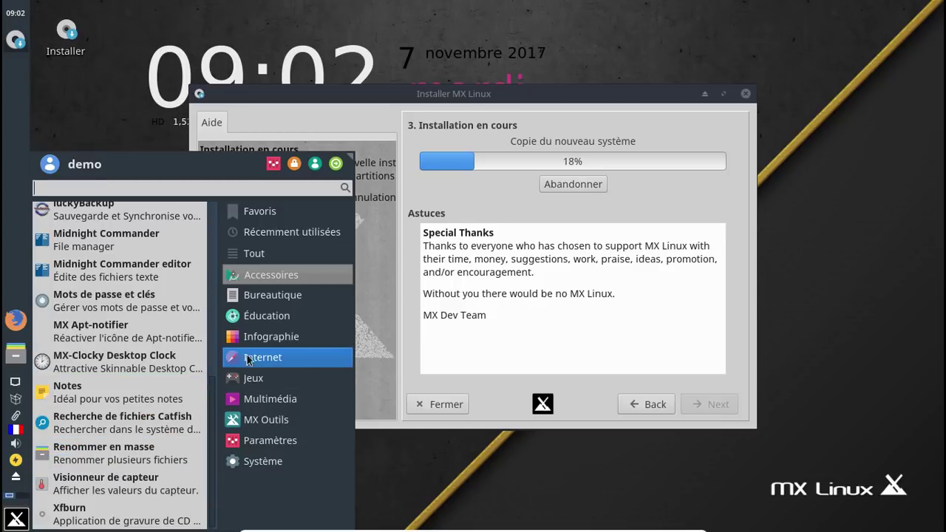
pyautogui.click(264, 295)
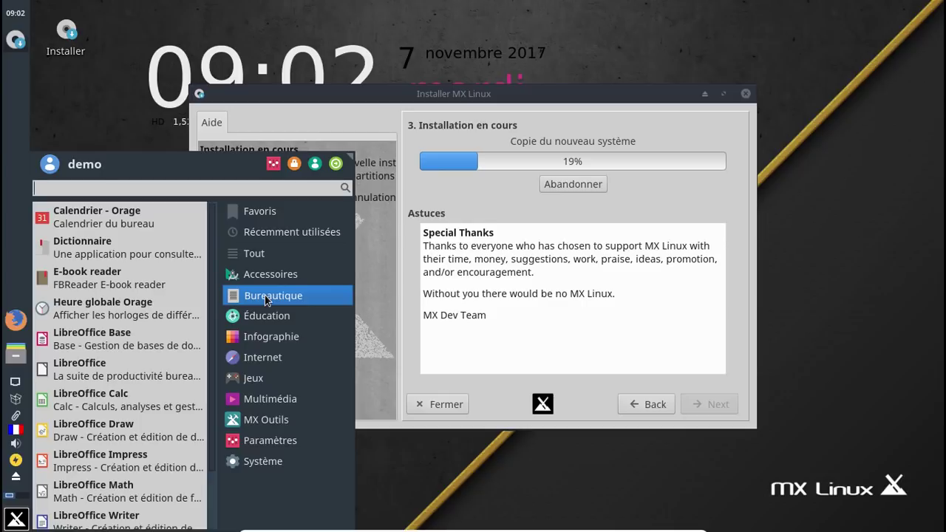
pyautogui.scroll(-2, 148, 346)
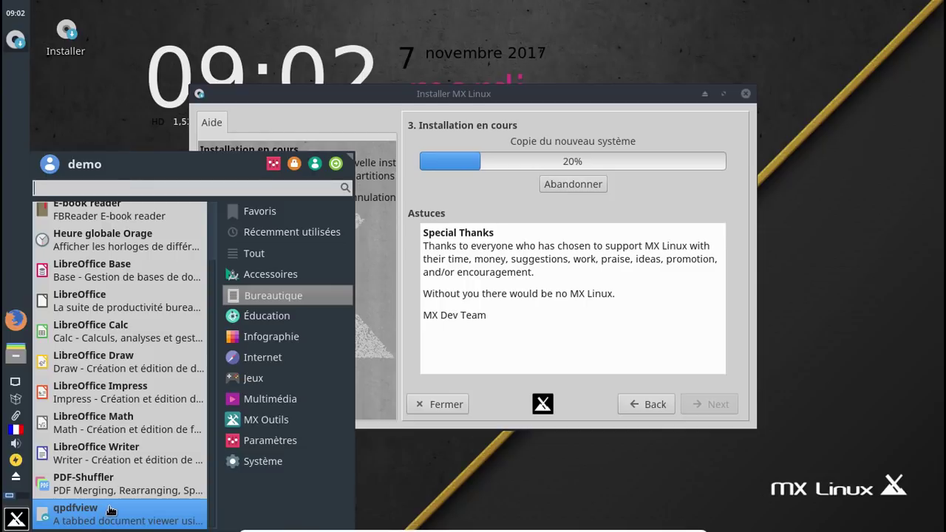
pyautogui.click(275, 322)
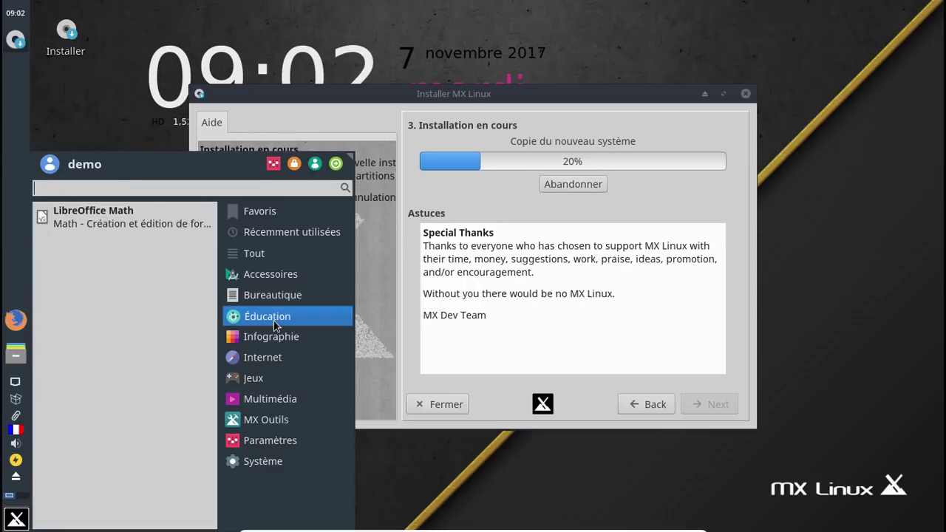
pyautogui.click(266, 338)
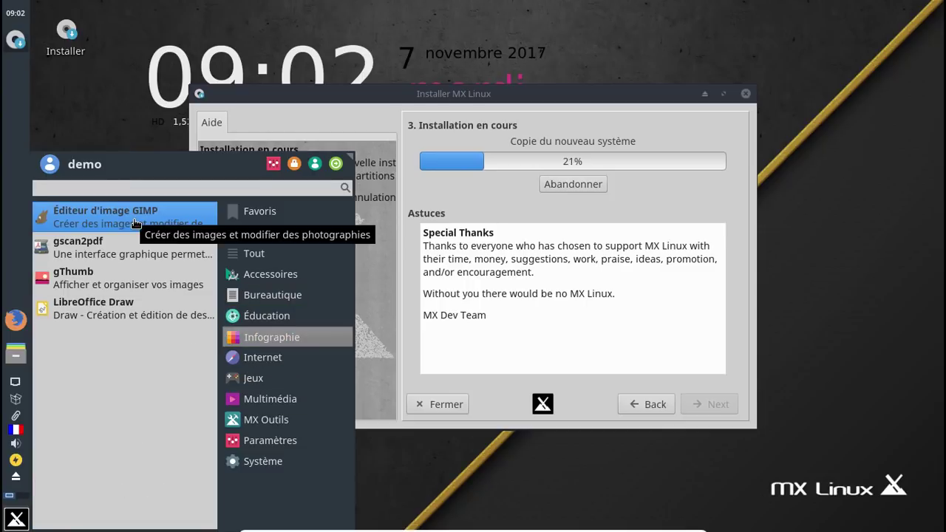
# Look over the preinstalled programs in the Internet, Jeux and Multimédia categories.
pyautogui.moveTo(263, 358)
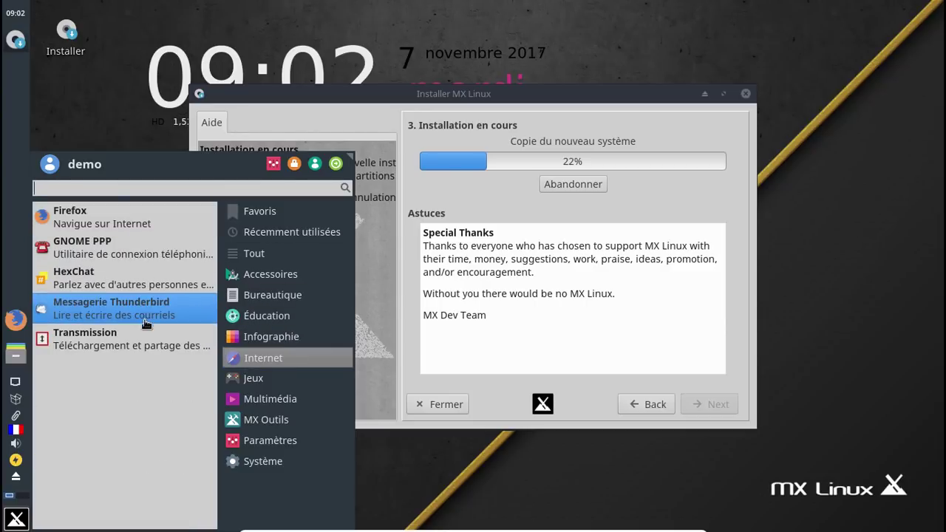
pyautogui.moveTo(255, 378)
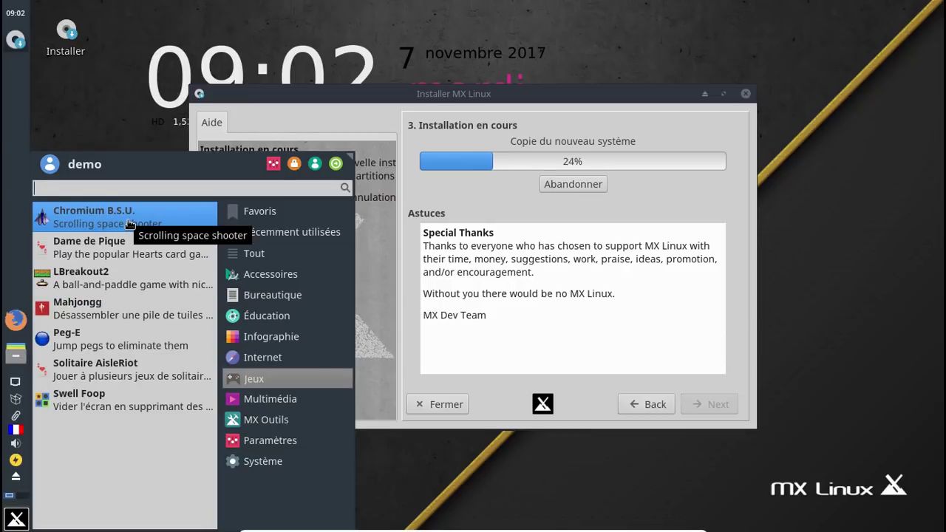
pyautogui.moveTo(255, 397)
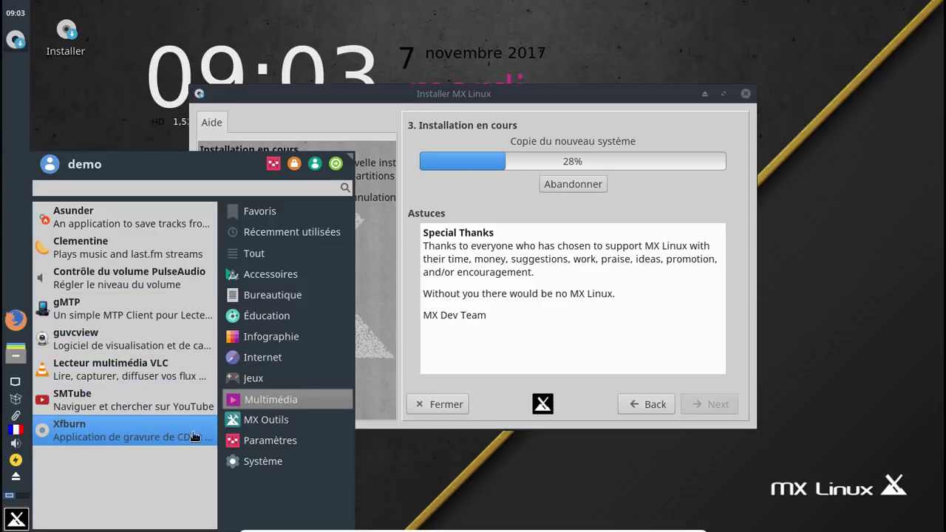
# Review the tools listed under MX Outils, Paramètres and Système, and close the application menu.
pyautogui.click(258, 420)
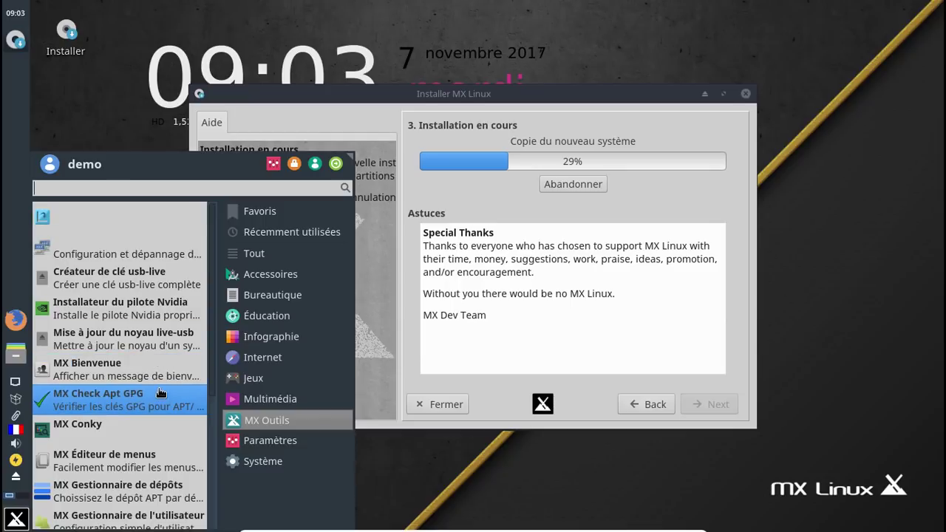
pyautogui.scroll(-5, 148, 397)
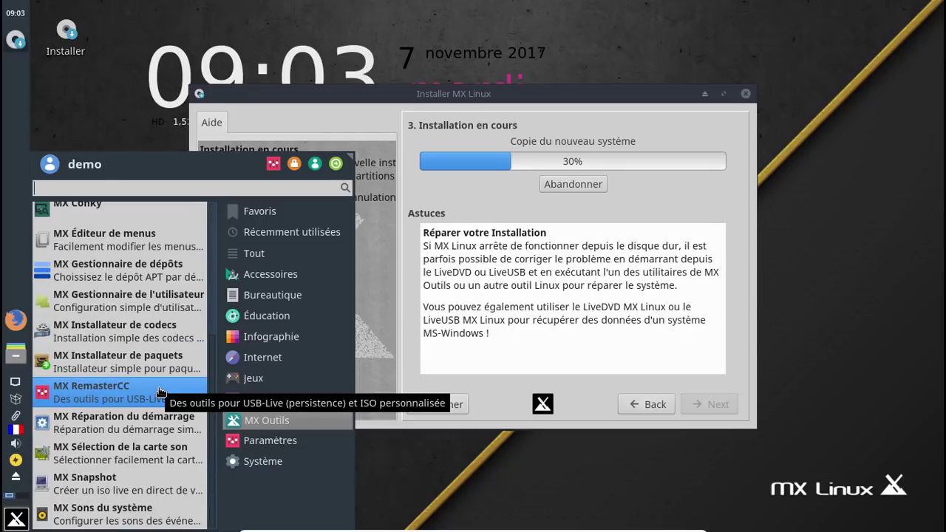
pyautogui.click(263, 457)
pyautogui.click(264, 441)
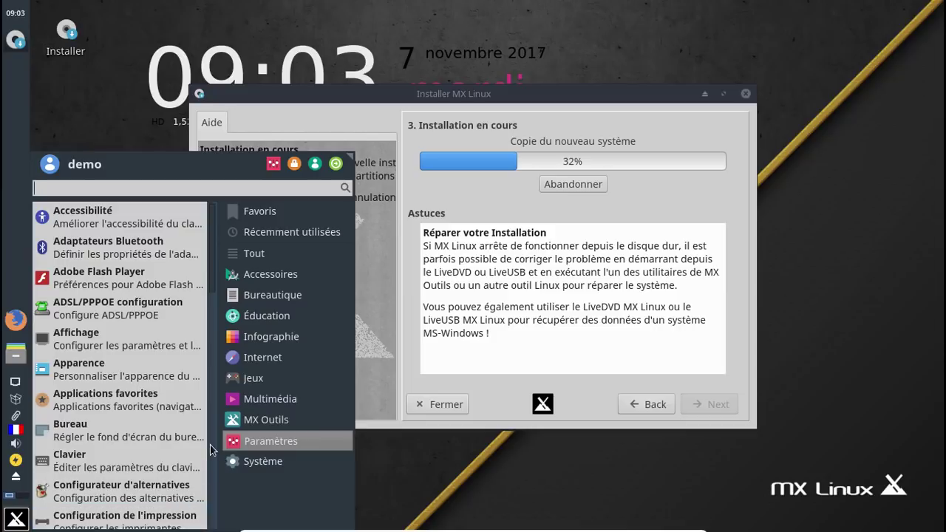
pyautogui.scroll(-3, 147, 496)
pyautogui.click(243, 463)
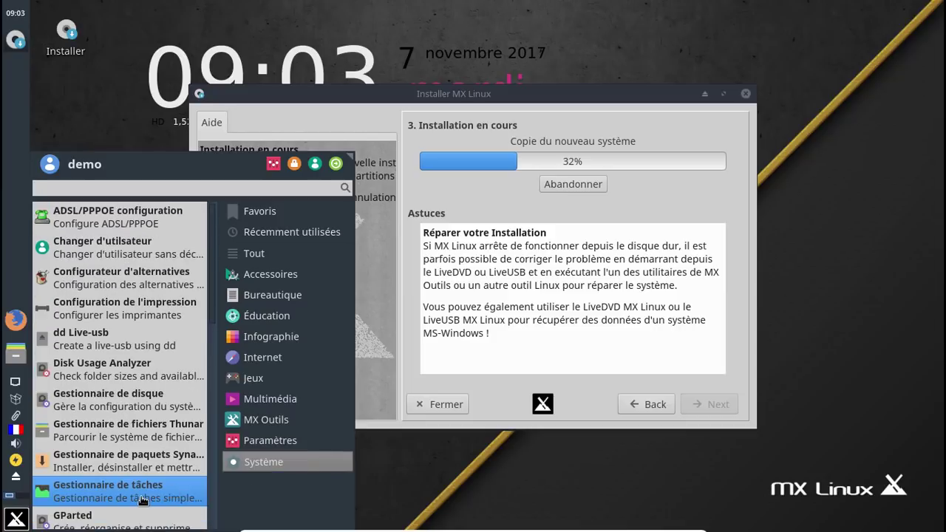
pyautogui.scroll(-6, 144, 481)
pyautogui.scroll(-3, 145, 479)
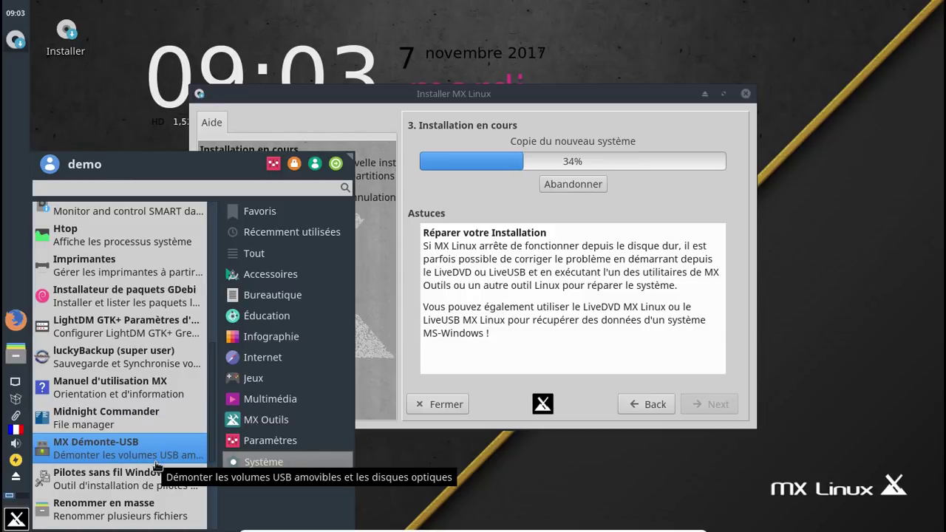
pyautogui.click(112, 120)
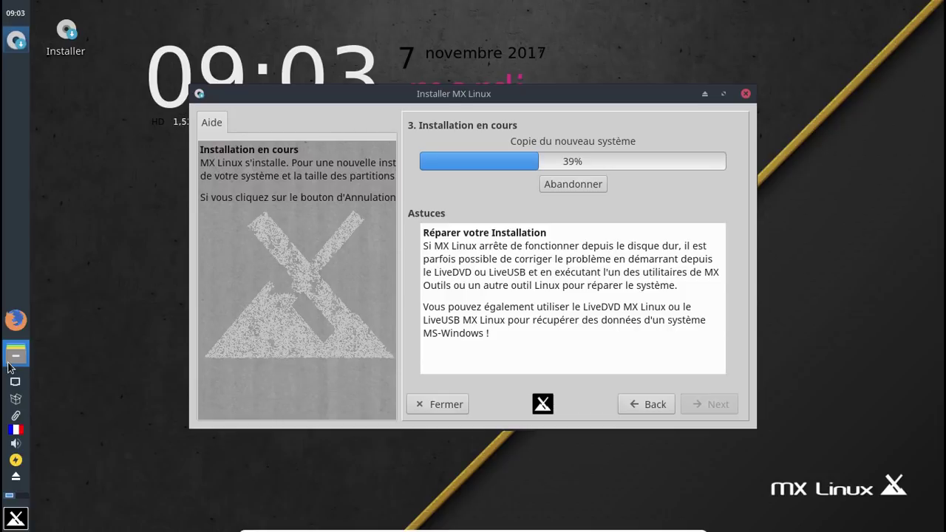
# View the demo home folder in the file manager and close its window.
pyautogui.click(9, 363)
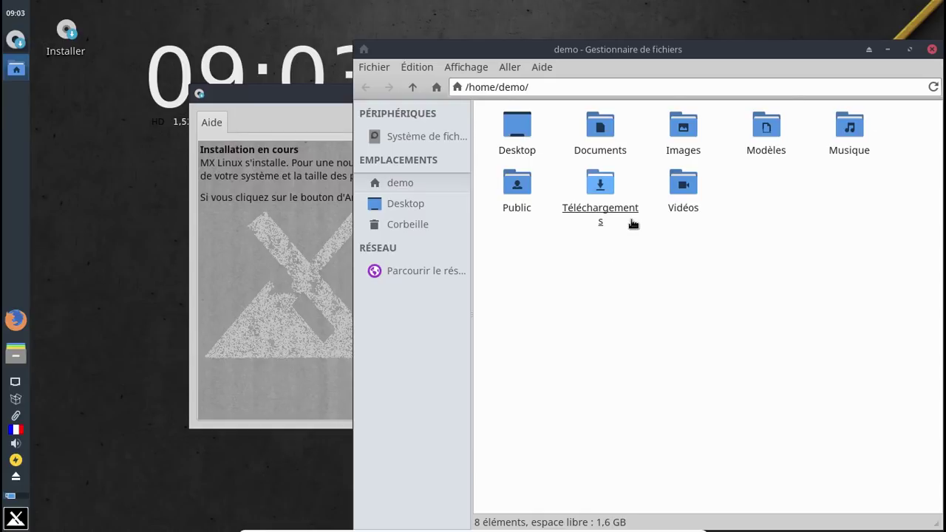
pyautogui.moveTo(633, 224)
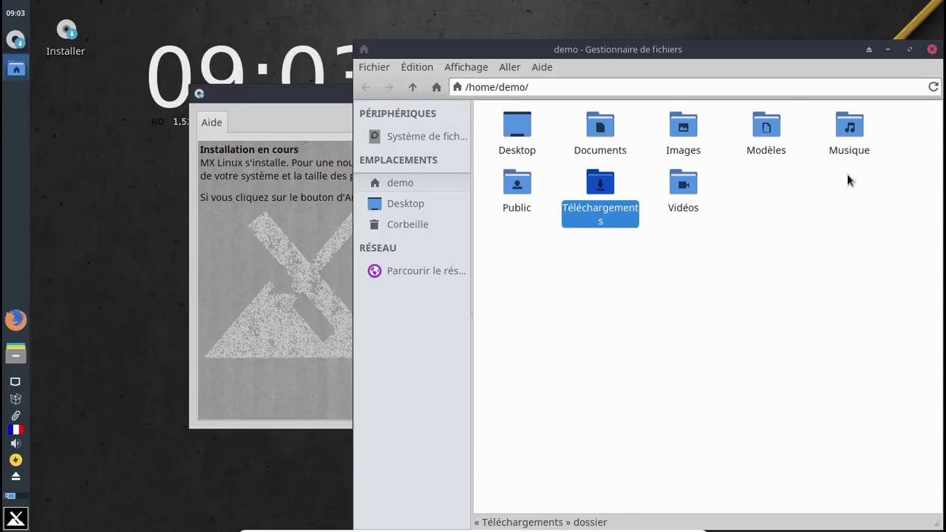
pyautogui.click(932, 49)
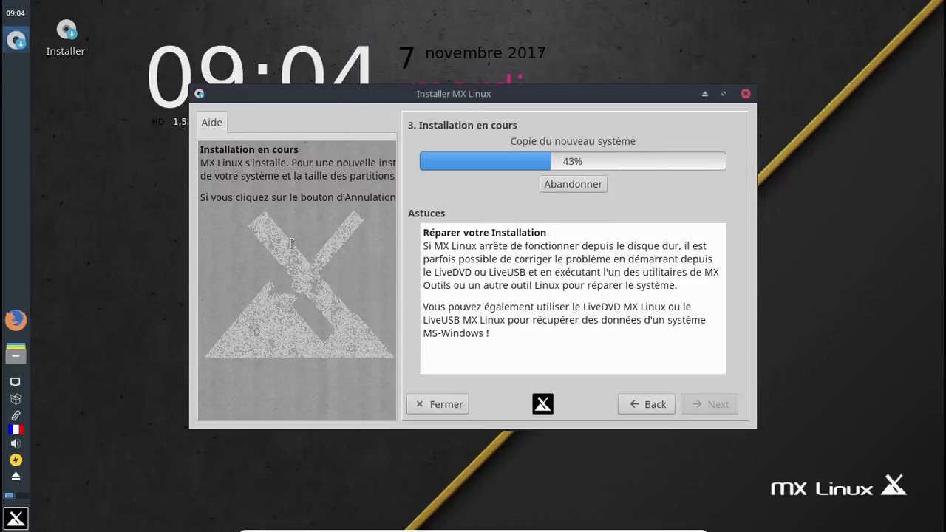
# Find and open the Apparence settings, and move the window aside to uncover the installation progress.
pyautogui.click(16, 519)
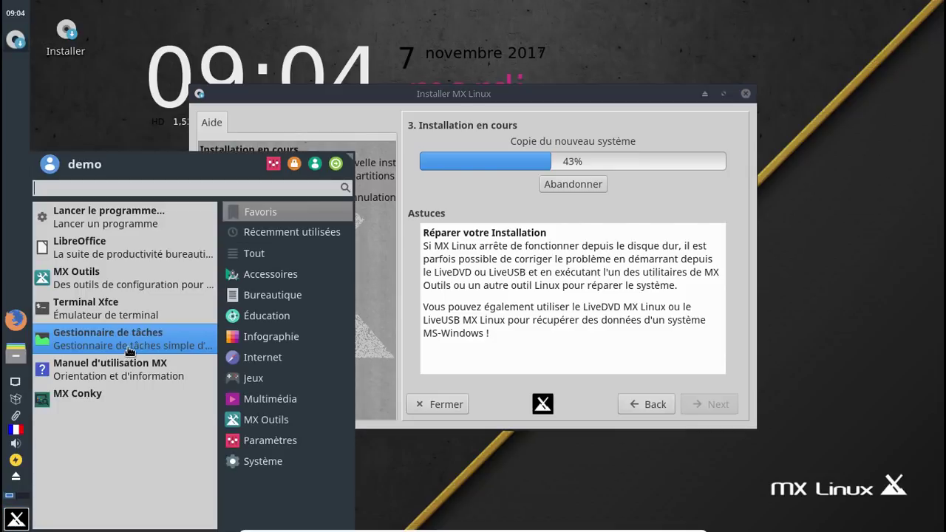
pyautogui.write('app')
pyautogui.press('Escape')
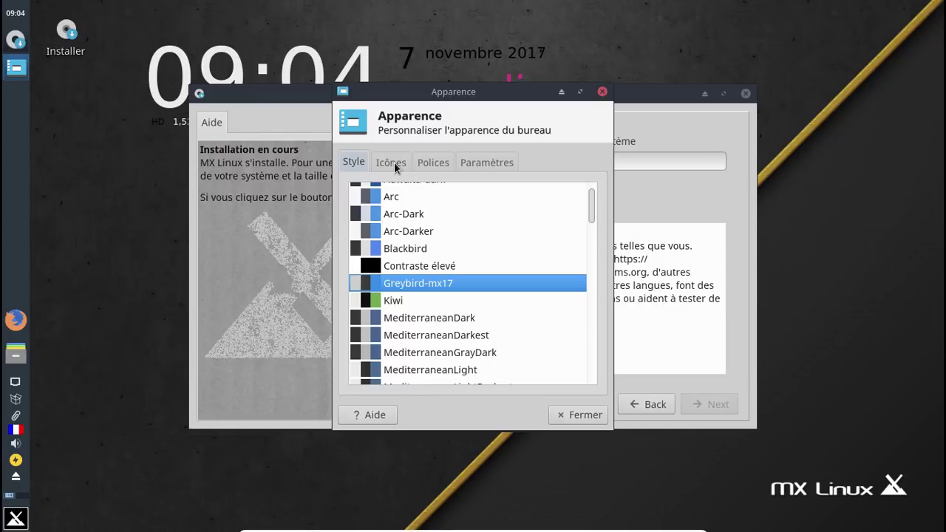
pyautogui.moveTo(447, 96); pyautogui.dragTo(328, 104)
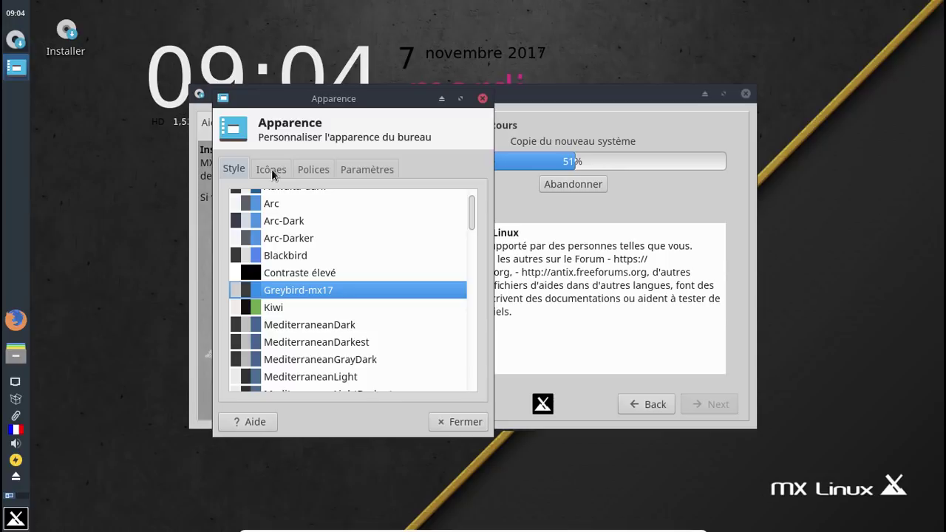
# Examine the available icon themes, the fonts and the general options in the Apparence settings, and close the window.
pyautogui.click(271, 169)
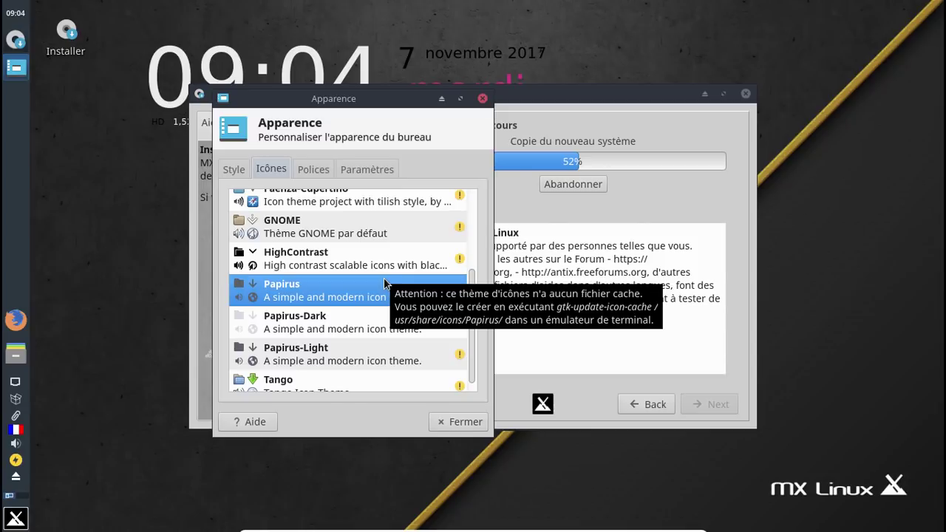
pyautogui.scroll(4, 384, 283)
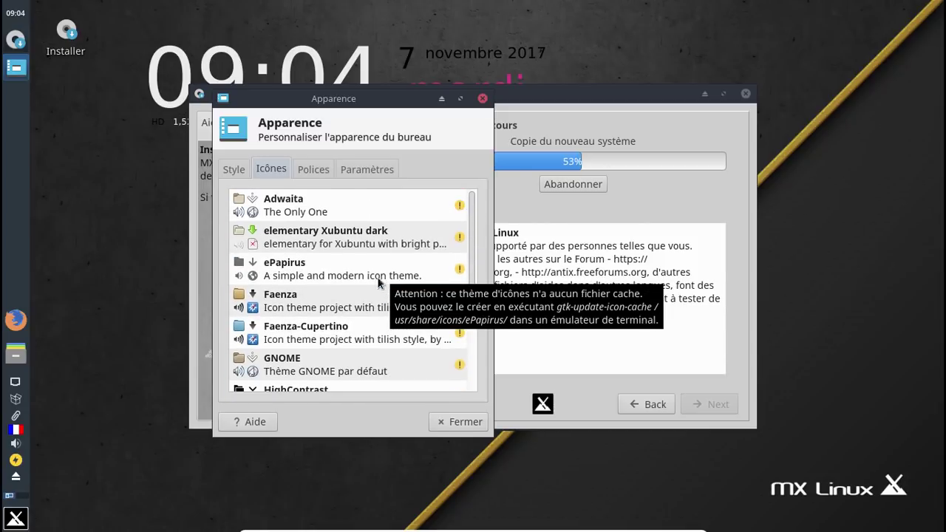
pyautogui.scroll(-2, 349, 231)
pyautogui.scroll(-3, 414, 227)
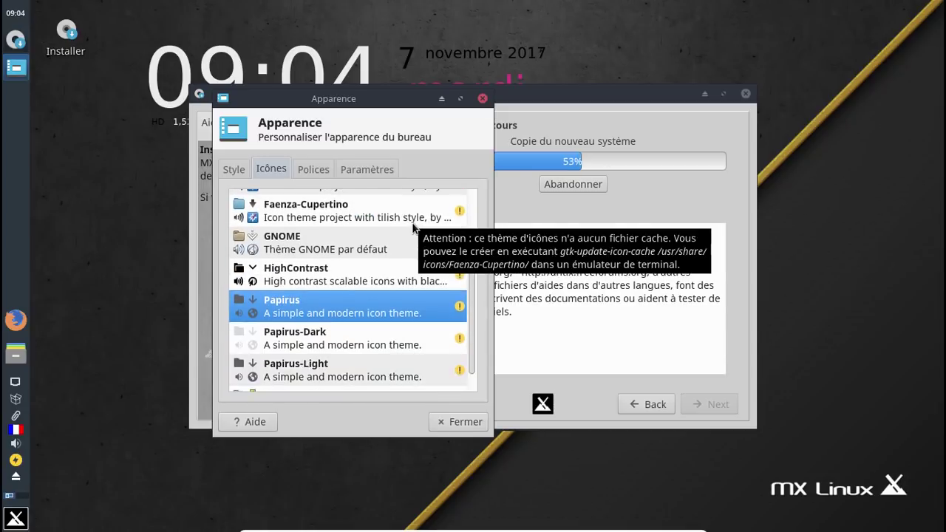
pyautogui.click(302, 171)
pyautogui.click(368, 166)
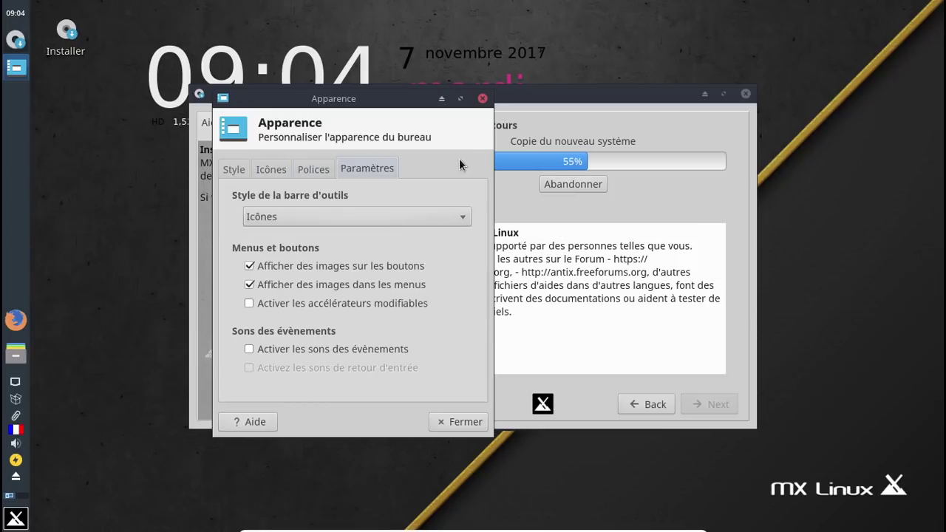
pyautogui.click(483, 98)
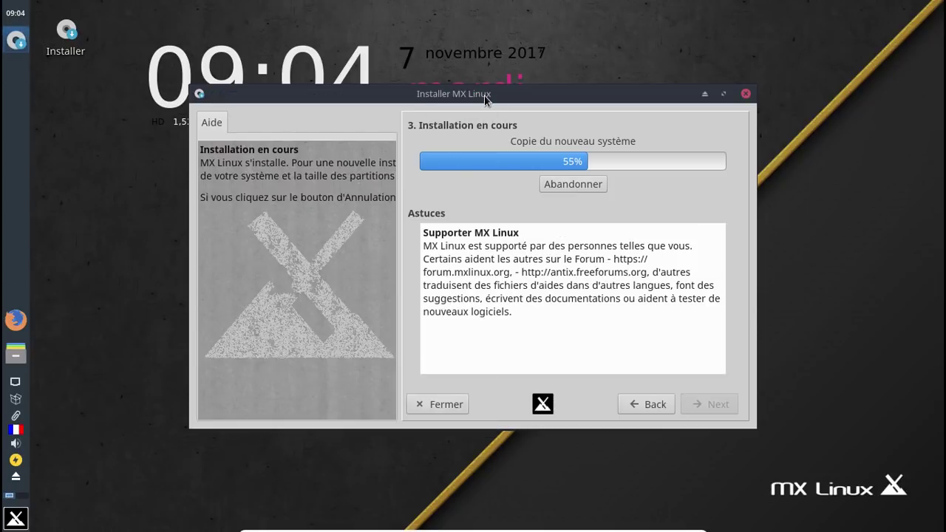
# Move the installer window clear of the desktop clock, and review the Multimédia and Jeux programs in the application menu before closing it.
pyautogui.moveTo(484, 95); pyautogui.dragTo(481, 158)
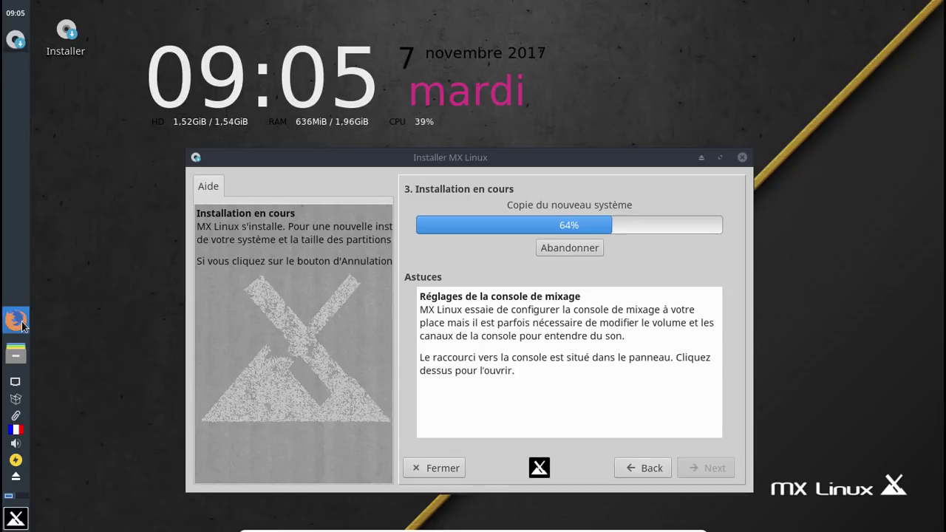
pyautogui.click(16, 518)
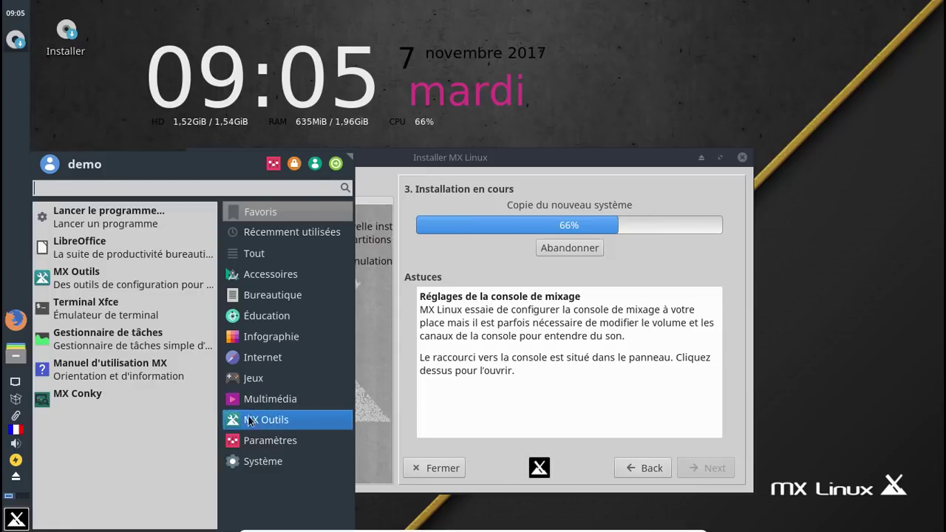
pyautogui.click(270, 399)
pyautogui.click(234, 380)
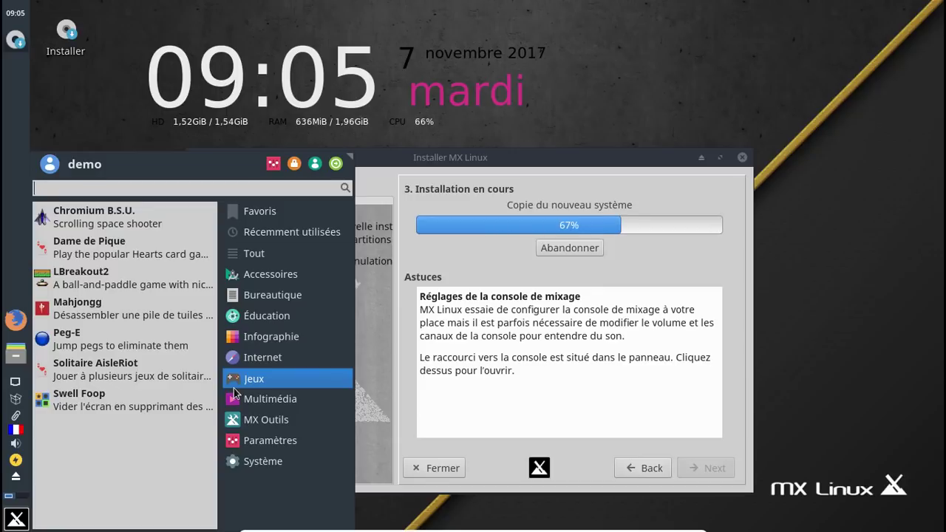
pyautogui.click(503, 110)
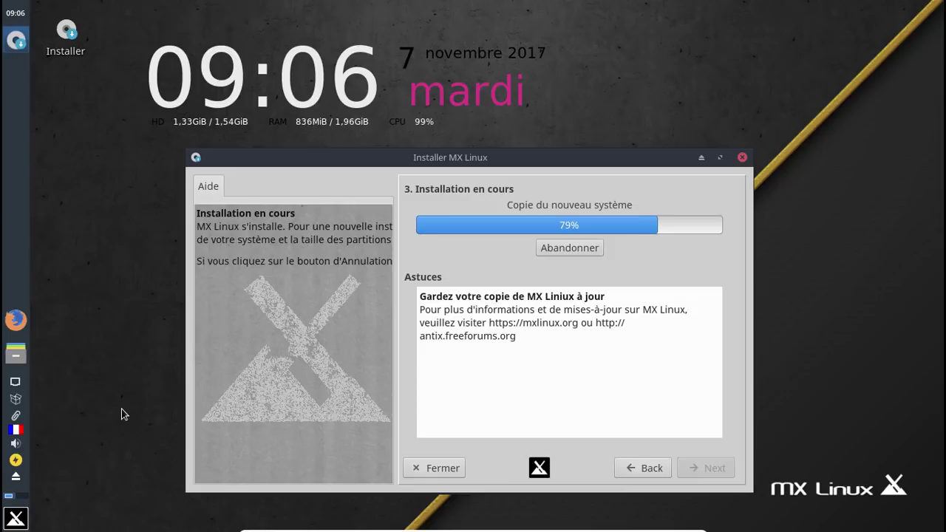
# Dismiss the Mises à jour notification and confirm installing GRUB on the MBR of disk sda.
pyautogui.moveTo(295, 161); pyautogui.dragTo(277, 146)
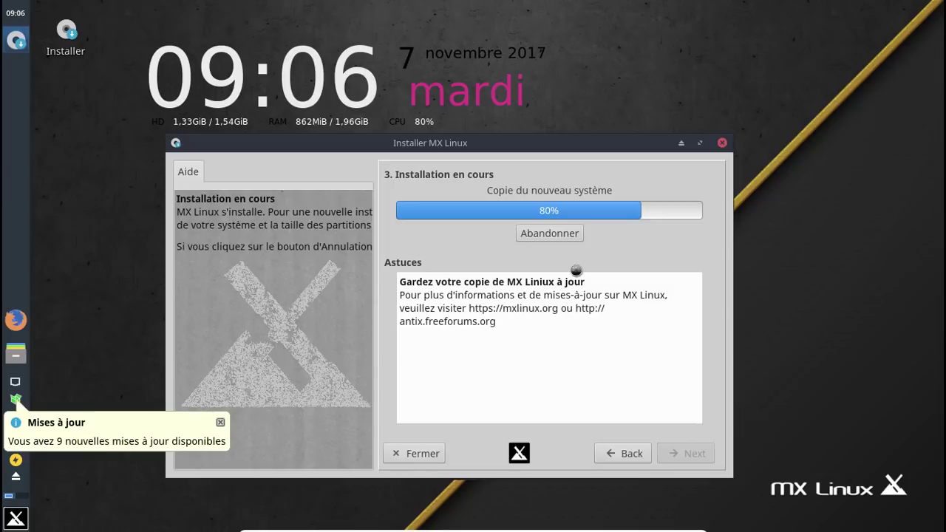
pyautogui.click(220, 423)
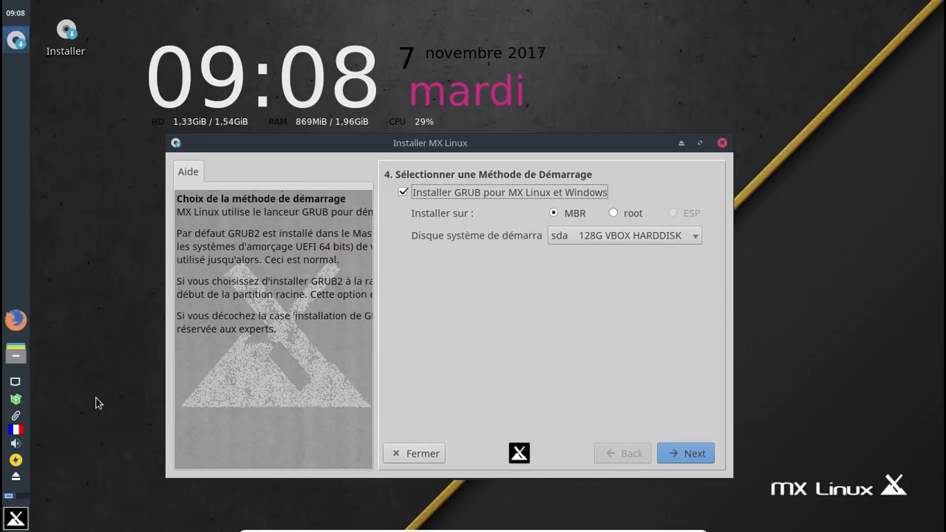
pyautogui.click(699, 453)
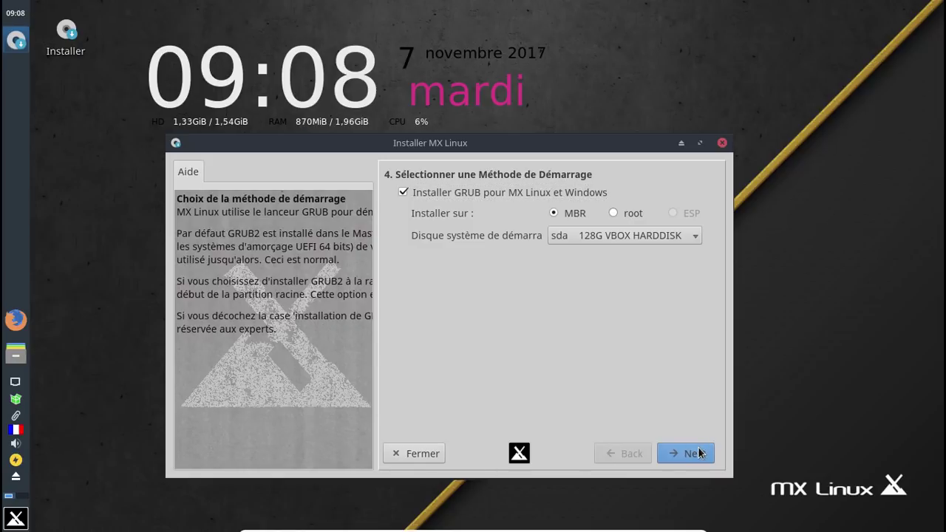
pyautogui.click(510, 309)
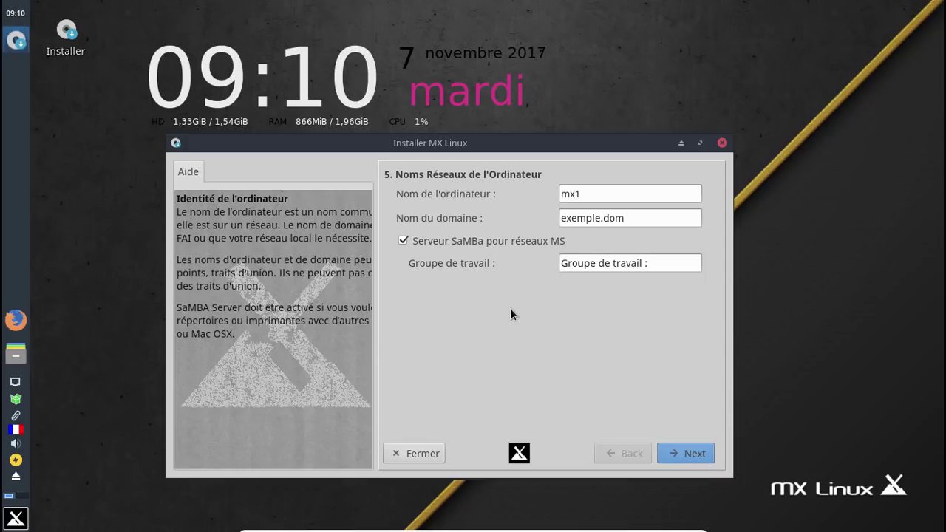
# Set the computer name to the owner's nickname followed by "-mx17", and accept the network names.
pyautogui.click(594, 202)
pyautogui.write('7')
pyautogui.press('Left')
pyautogui.press('Left')
pyautogui.press('Left')
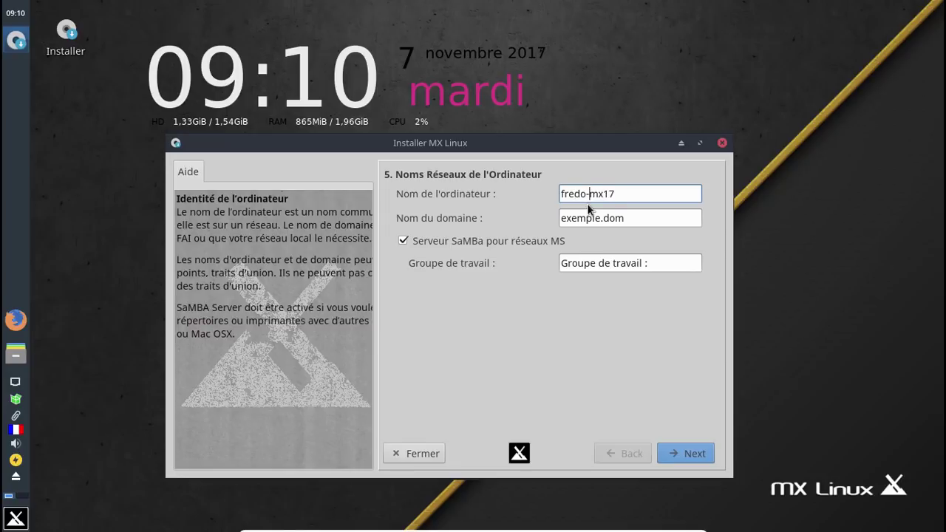
pyautogui.click(680, 453)
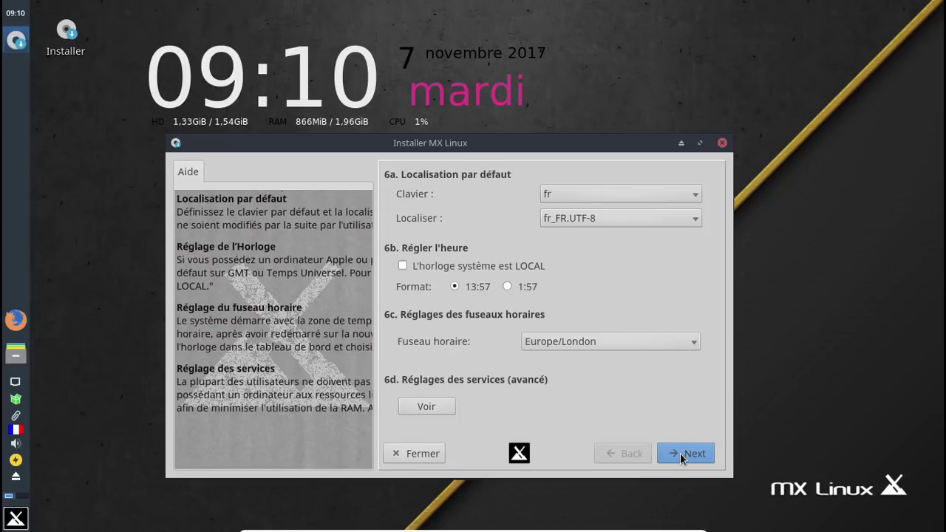
# Disable the openVPN and bluetooth services in the advanced services list and return to the localisation settings.
pyautogui.click(433, 411)
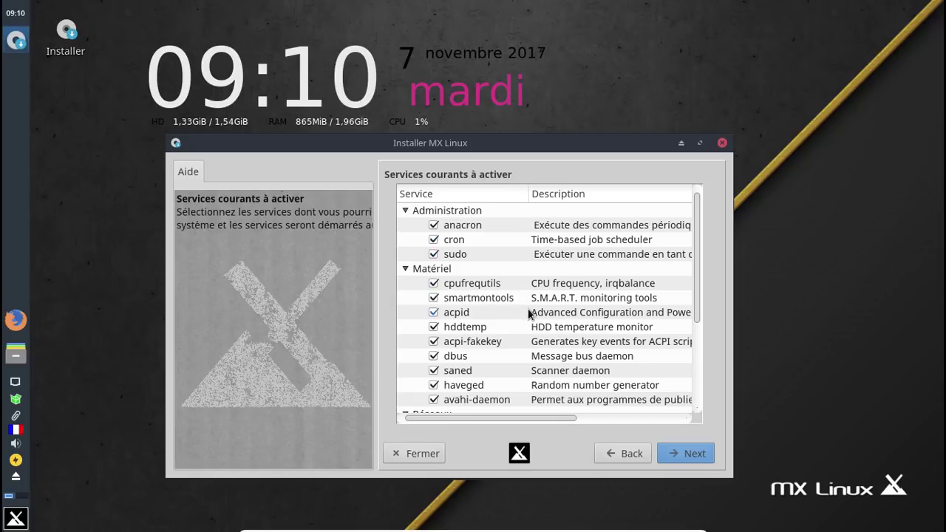
pyautogui.scroll(-3, 528, 310)
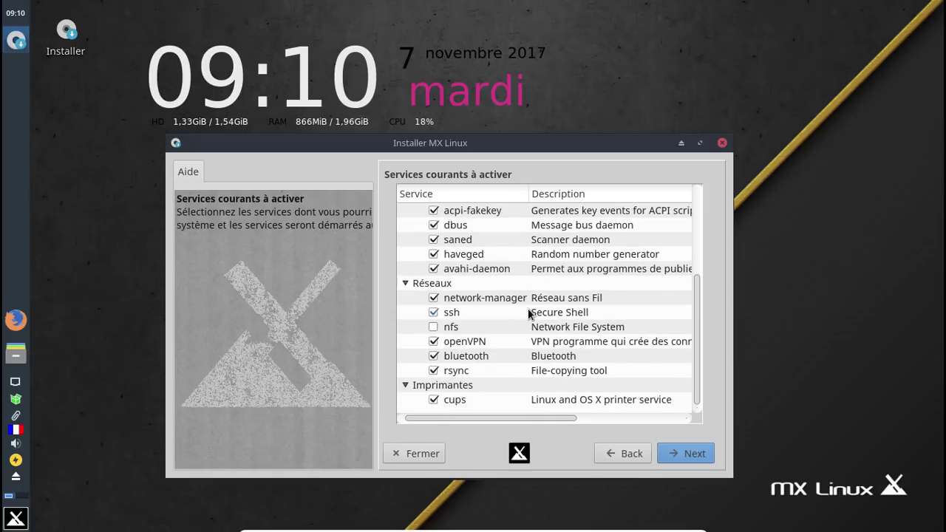
pyautogui.click(434, 357)
pyautogui.scroll(3, 568, 318)
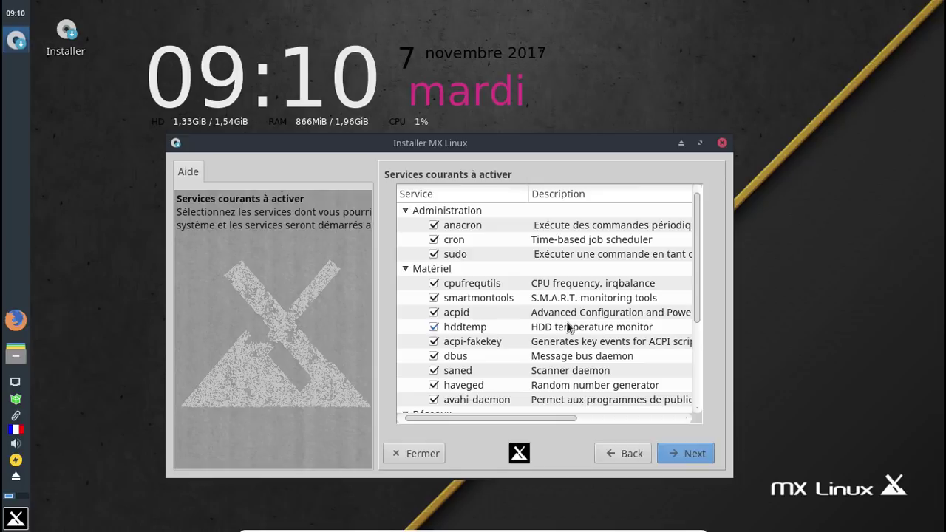
pyautogui.scroll(-3, 569, 326)
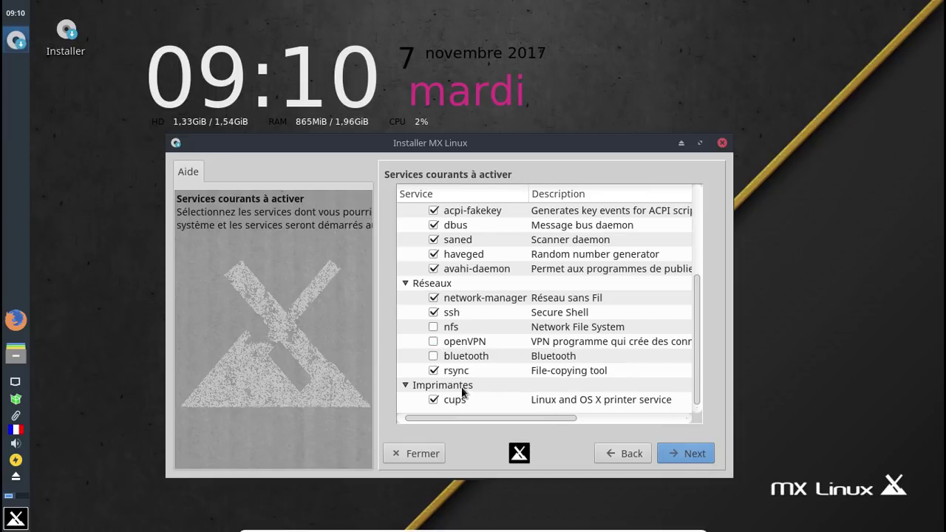
pyautogui.click(700, 453)
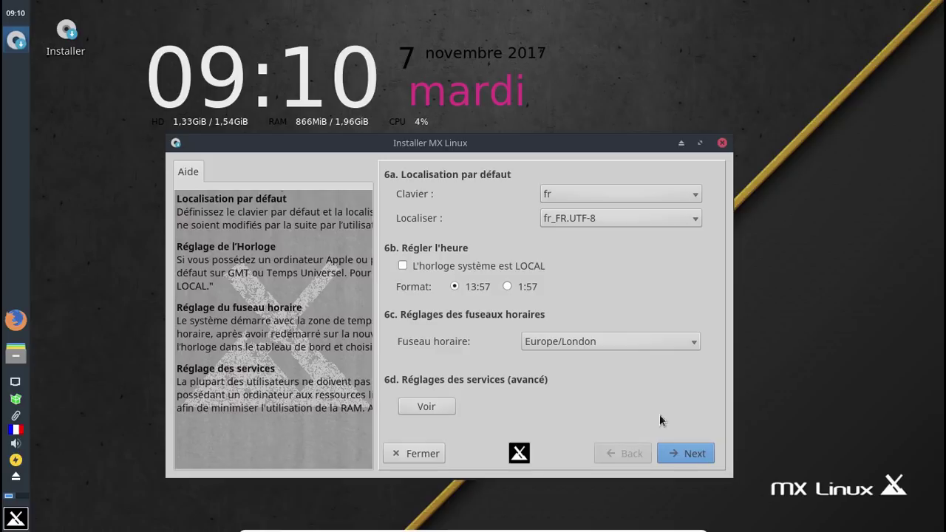
# Set the time zone to Europe/Paris and accept the localisation settings.
pyautogui.click(615, 343)
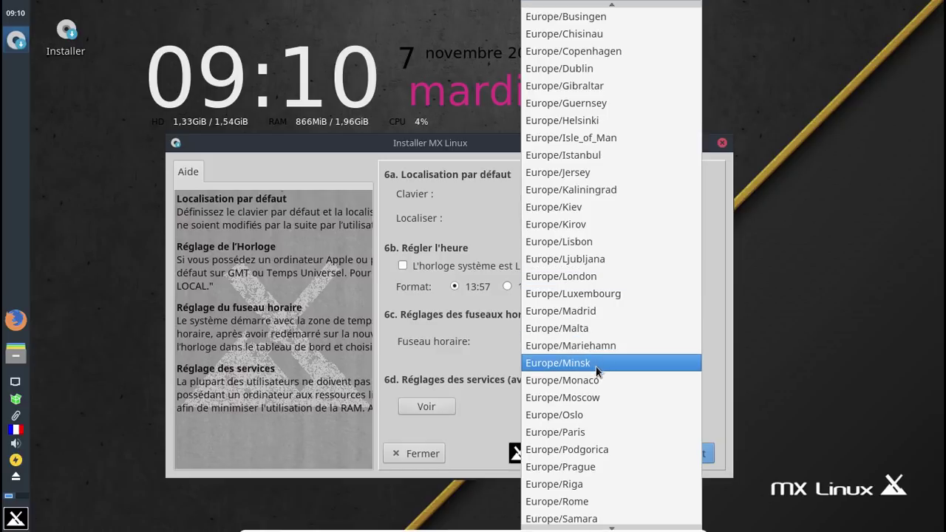
pyautogui.click(596, 433)
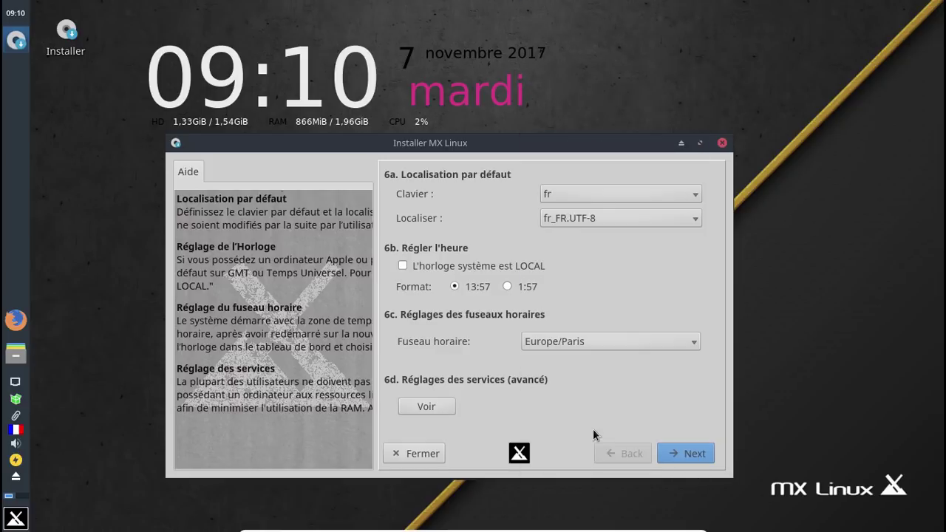
pyautogui.click(699, 454)
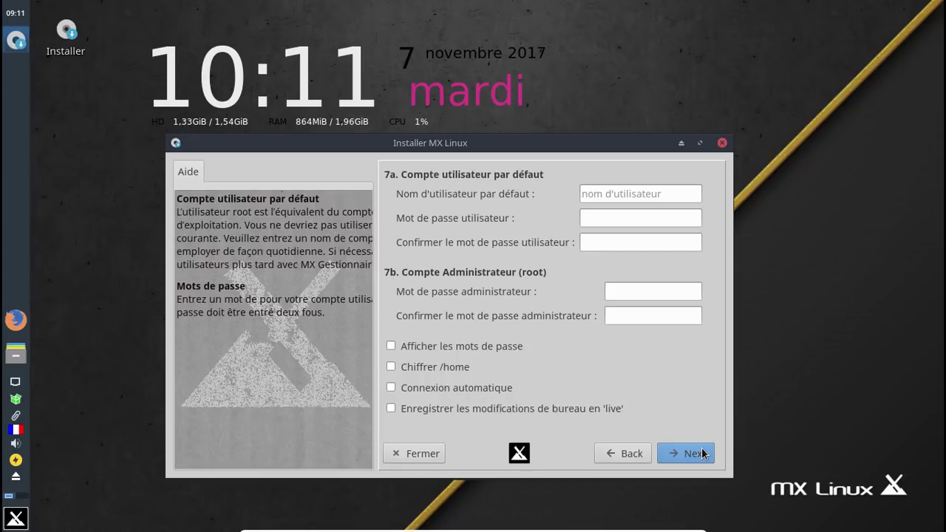
# Enter the default user account's name, and fill in and confirm the user password.
pyautogui.click(621, 194)
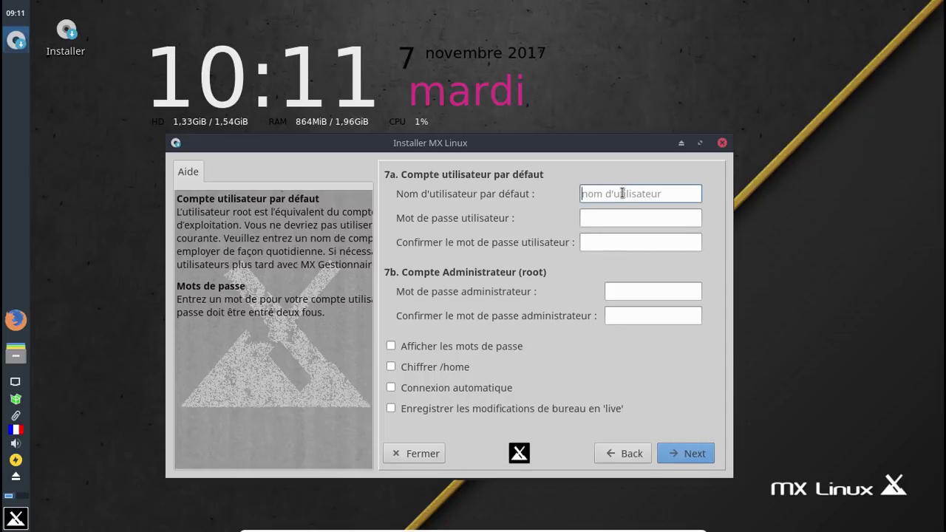
pyautogui.write('fred')
pyautogui.press('Tab')
pyautogui.write('••••••••')
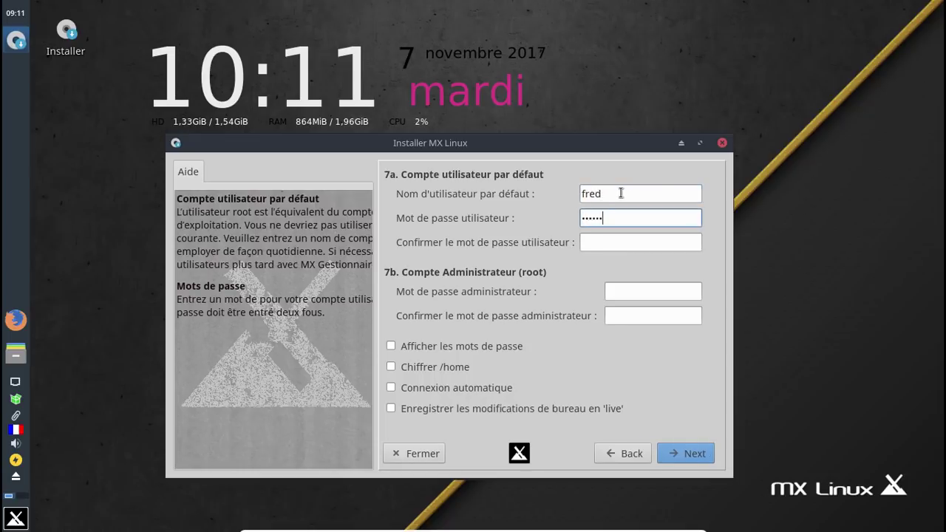
pyautogui.press('Tab')
pyautogui.write('••••••••')
# Fill in and confirm the administrator (root) password, and submit the account settings.
pyautogui.press('Tab')
pyautogui.write('••••••')
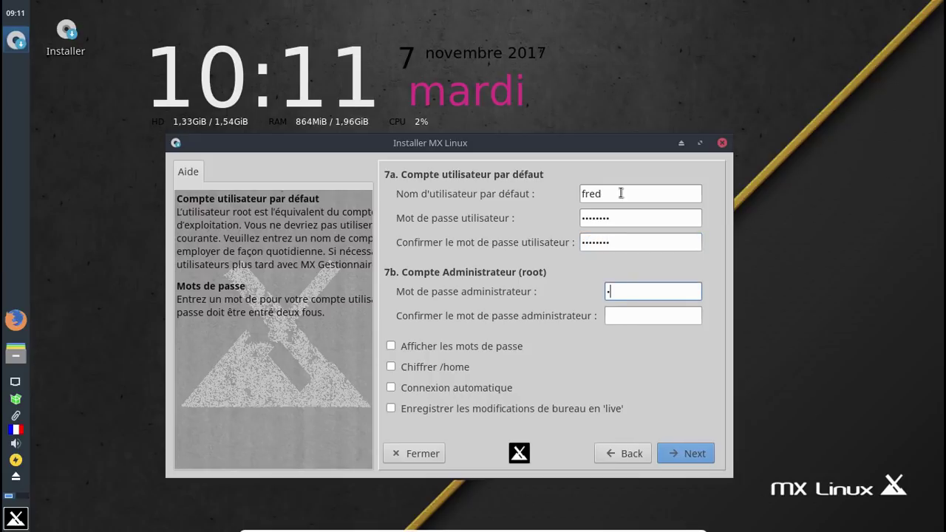
pyautogui.write('••')
pyautogui.press('Tab')
pyautogui.write('••••')
pyautogui.press('BackSpace')
pyautogui.press('BackSpace')
pyautogui.press('BackSpace')
pyautogui.press('BackSpace')
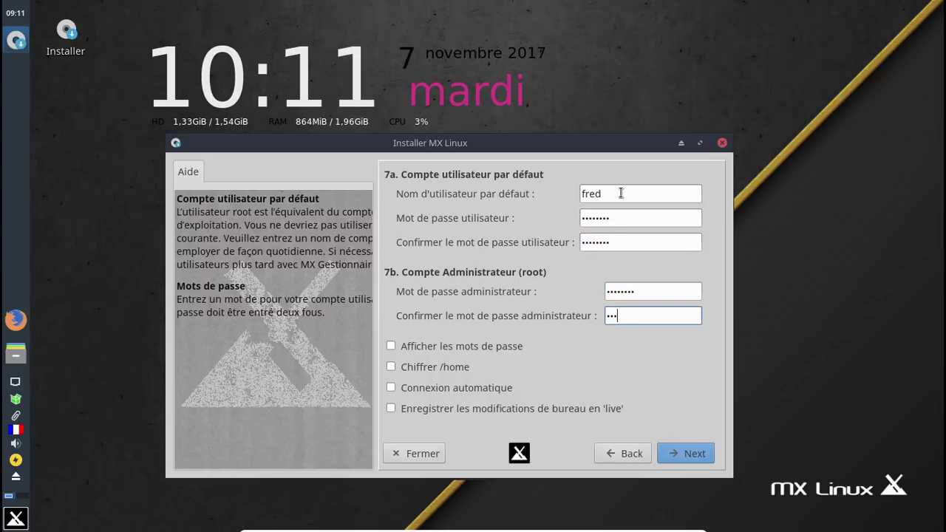
pyautogui.write('••••••••')
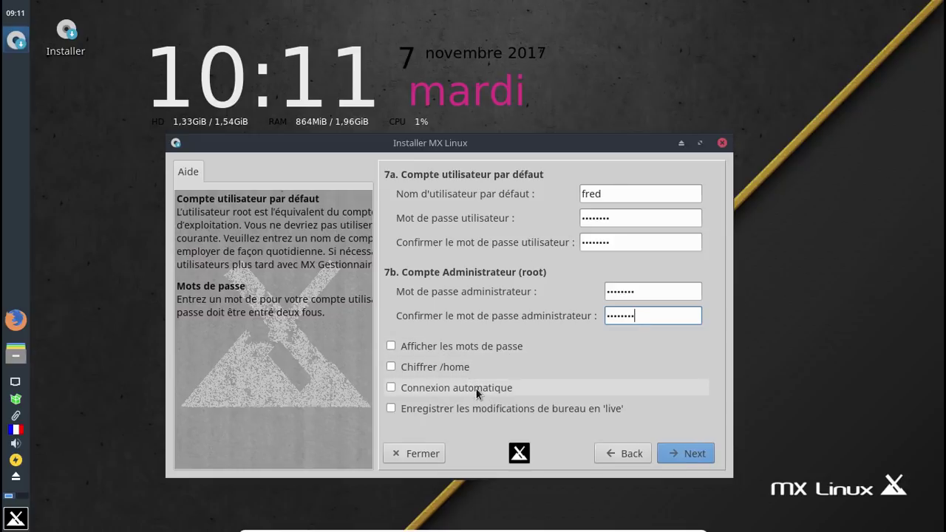
pyautogui.click(675, 449)
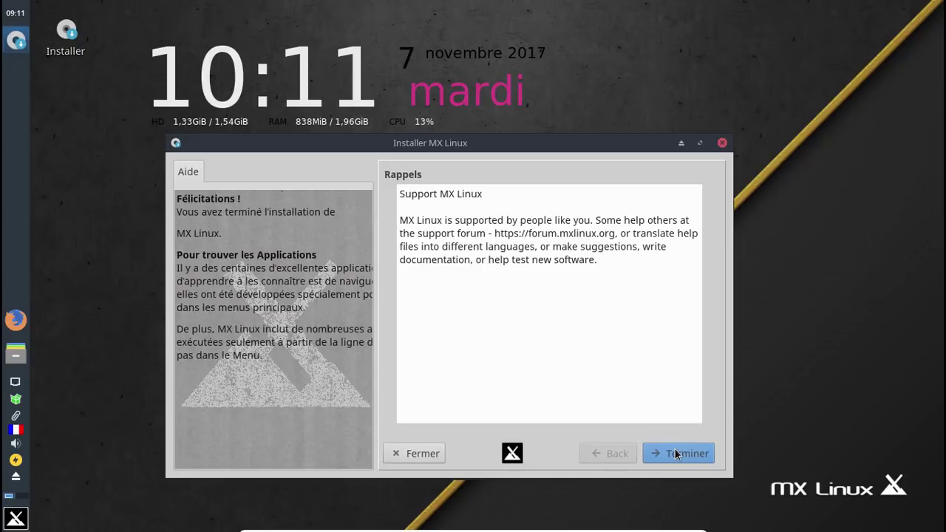
# Finish the installation, agree to restart immediately, and continue past the disc removal prompt to boot the installed system.
pyautogui.click(675, 454)
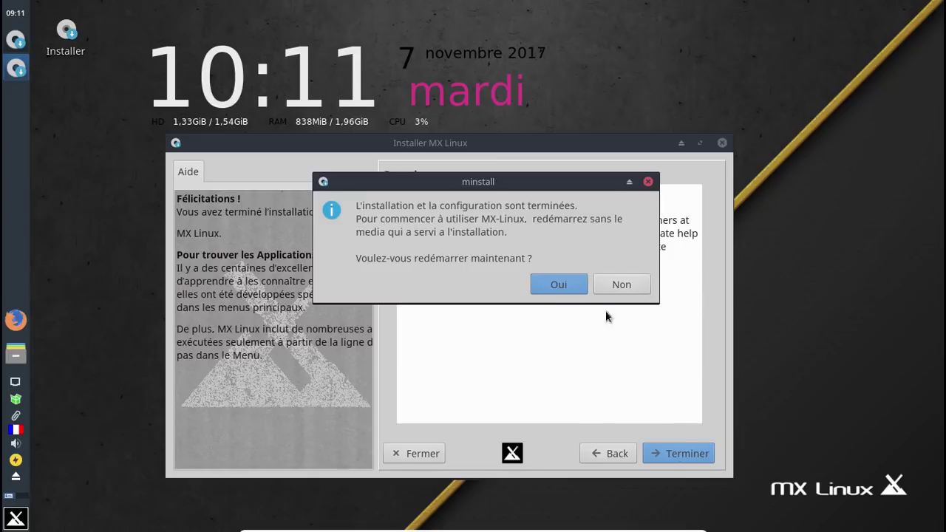
pyautogui.click(561, 283)
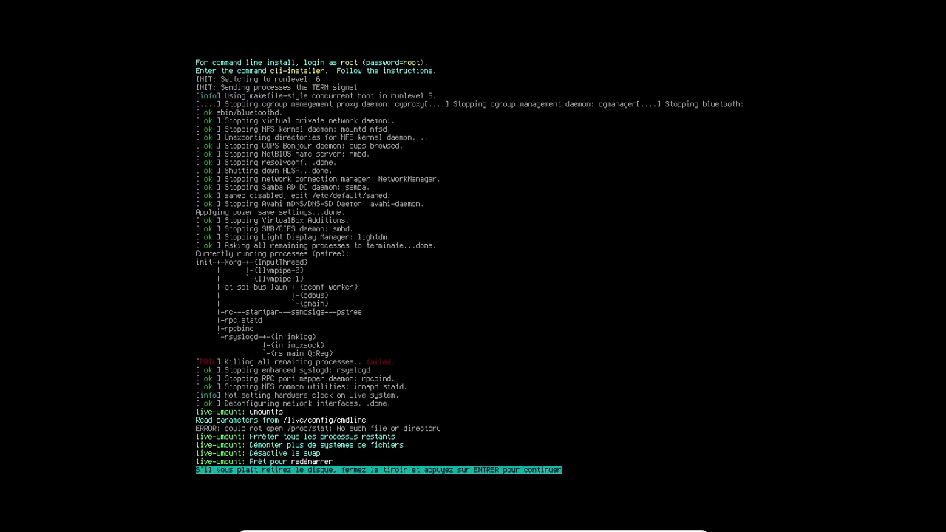
pyautogui.press('Return')
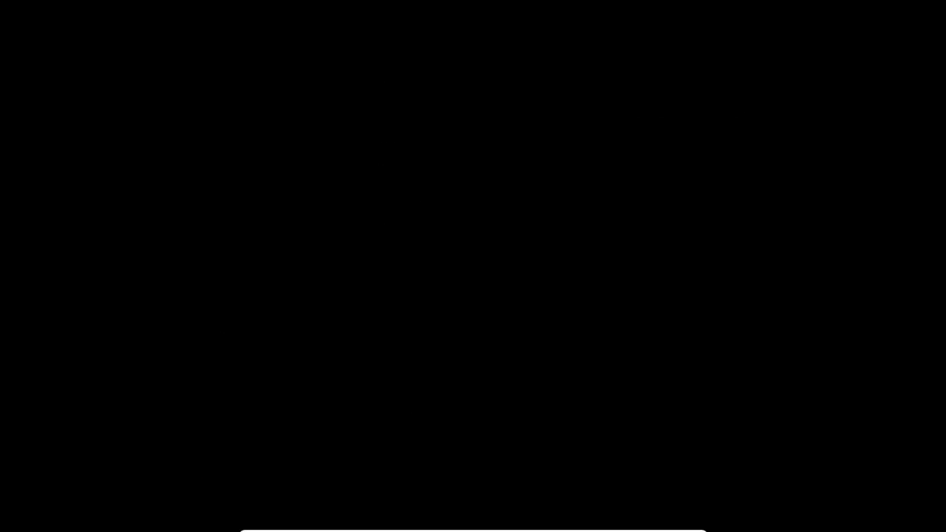
pyautogui.press('Return')
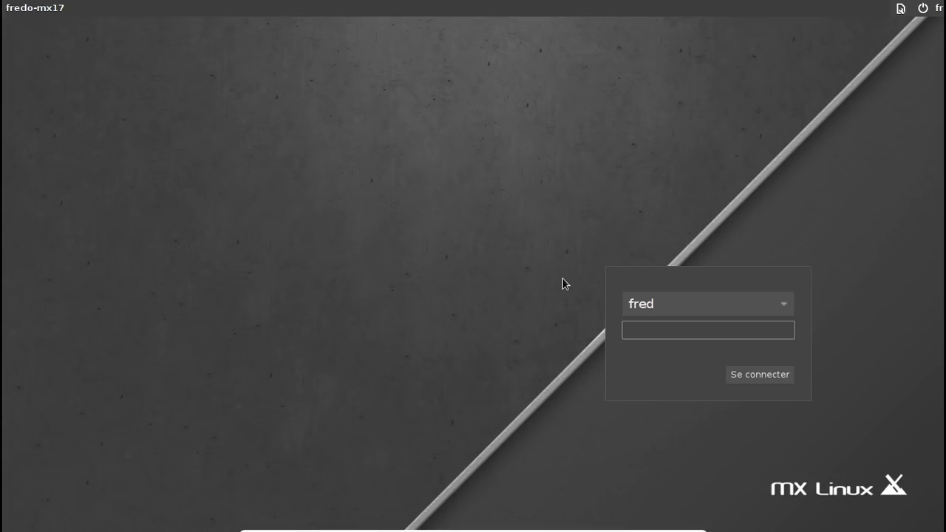
# Log in to the installed system with the user account's password.
pyautogui.write('*******')
pyautogui.press('Return')
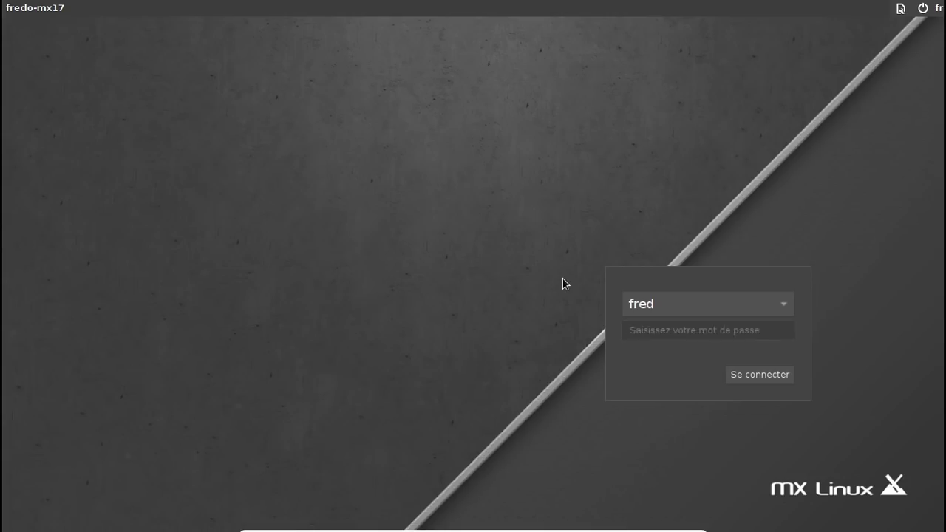